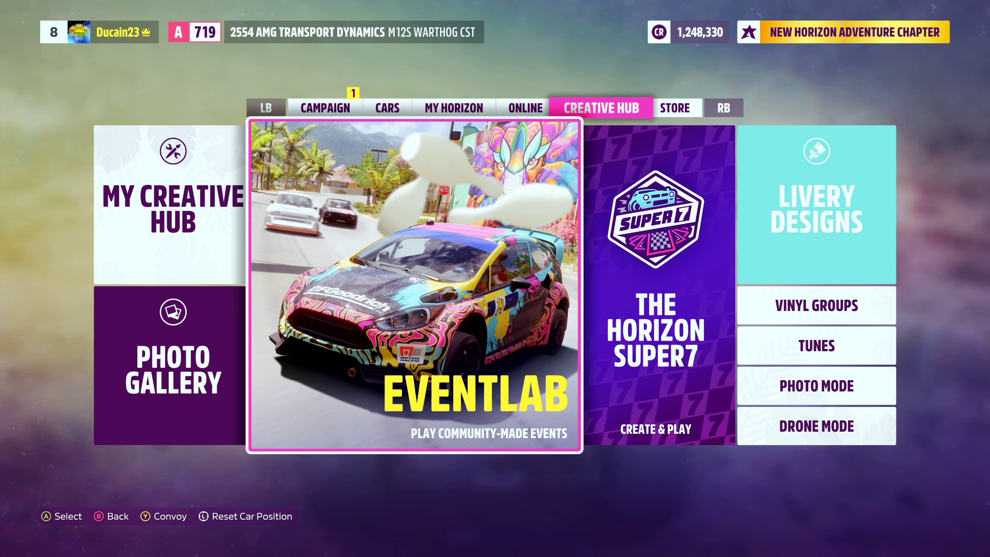
# Step: Open My Events in EventLab, decline to resume the last unpublished Event Blueprint, and return to the EventLab overview
pyautogui.press('Return')
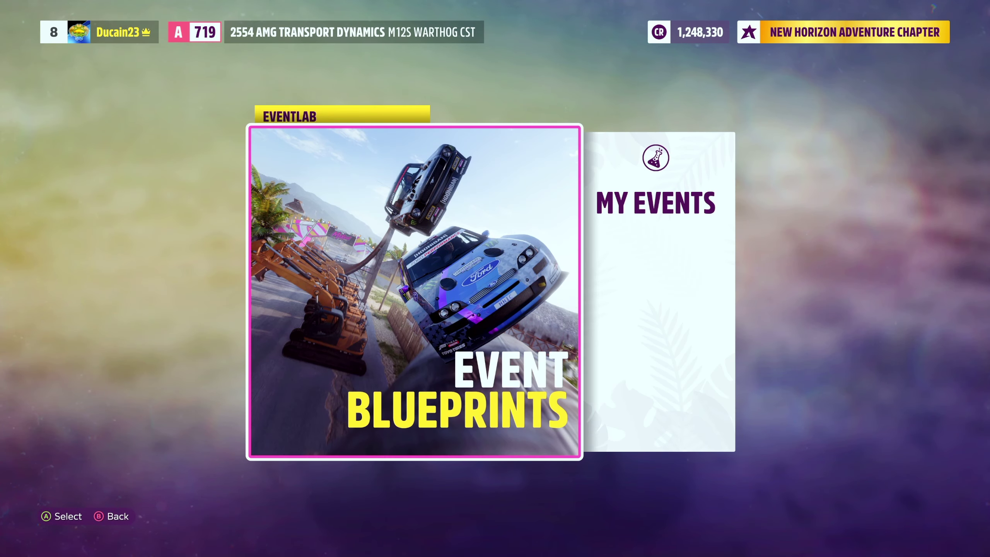
pyautogui.press('Right')
pyautogui.press('Return')
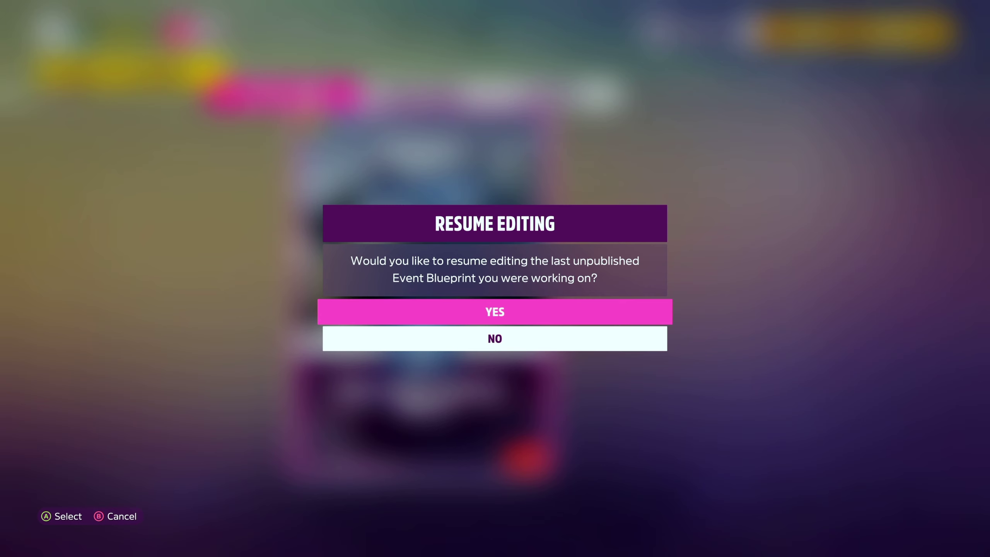
pyautogui.press('Down')
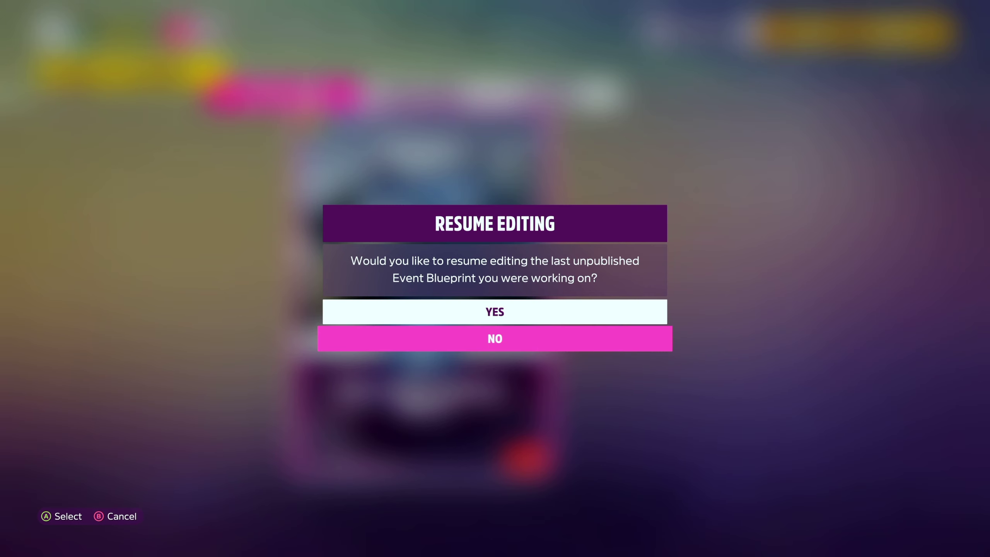
pyautogui.press('Return')
pyautogui.press('Escape')
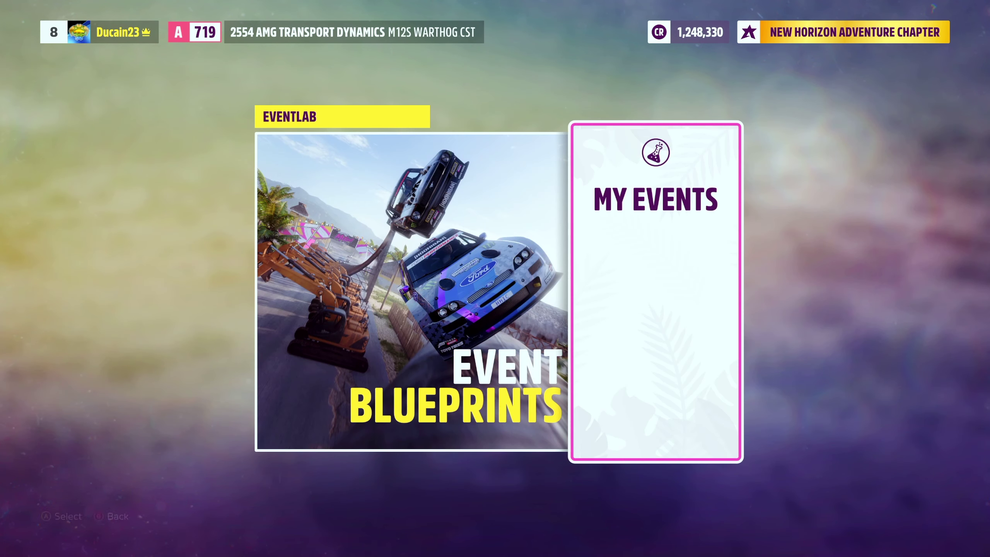
# Step: Open Event Blueprints and look through the PG Editor's Choice community events
pyautogui.press('Left')
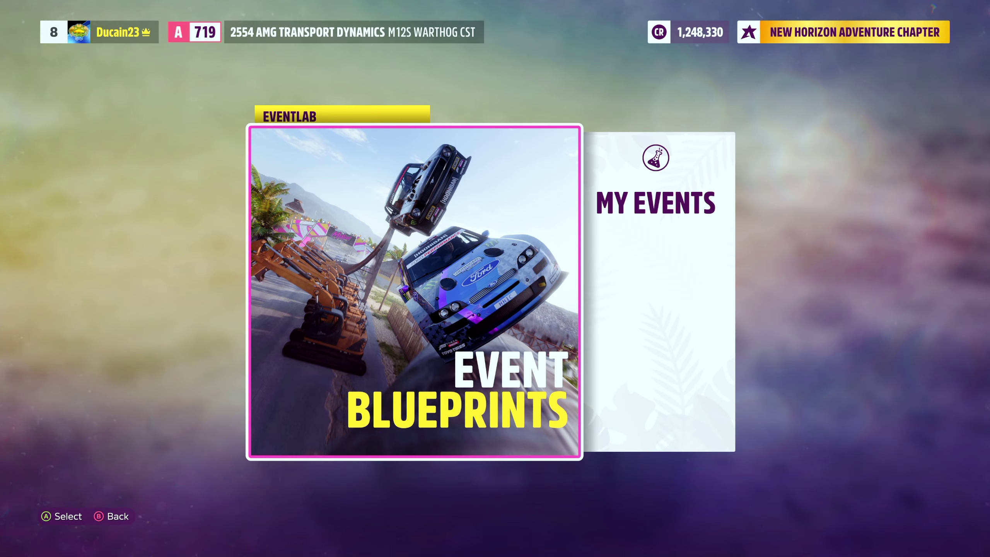
pyautogui.press('Return')
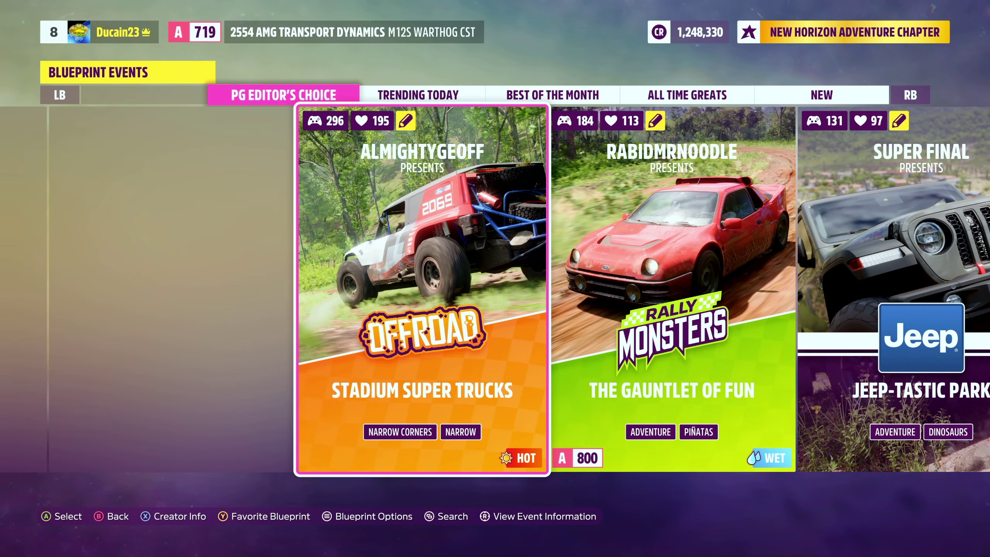
pyautogui.press('Right')
pyautogui.press('Right')
pyautogui.press('Right')
pyautogui.press('Right')
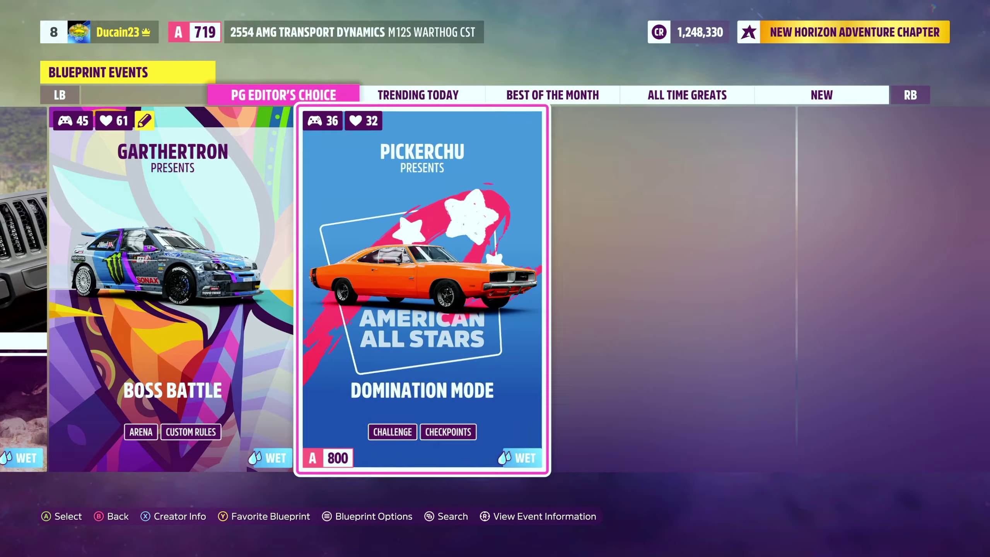
pyautogui.press('Left')
pyautogui.press('Left')
# Step: Look through the remaining blueprint categories, from Best of the Month to My History, and return to the Creative Hub
pyautogui.press('pagedown')
pyautogui.press('pagedown')
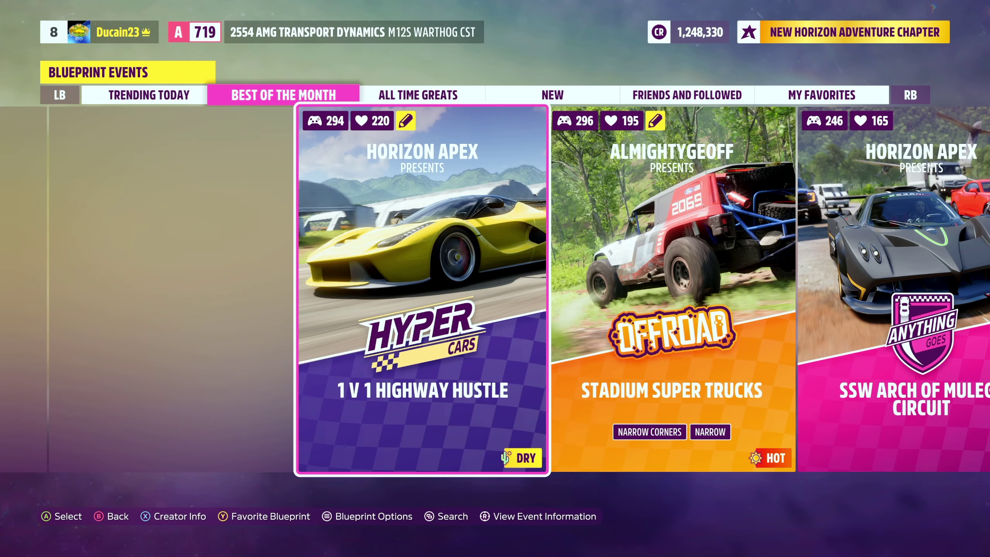
pyautogui.press('e')
pyautogui.press('e')
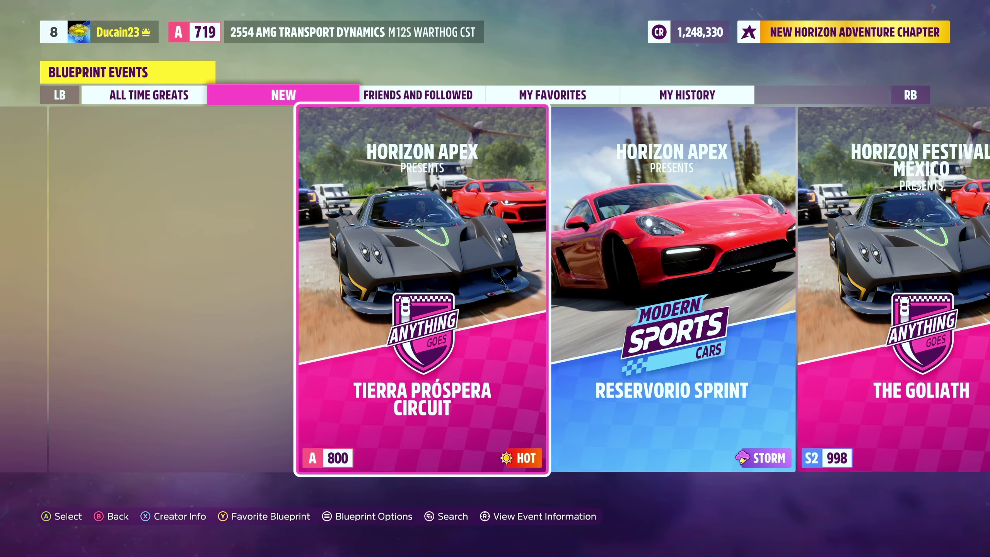
pyautogui.press('e')
pyautogui.press('e')
pyautogui.press('e')
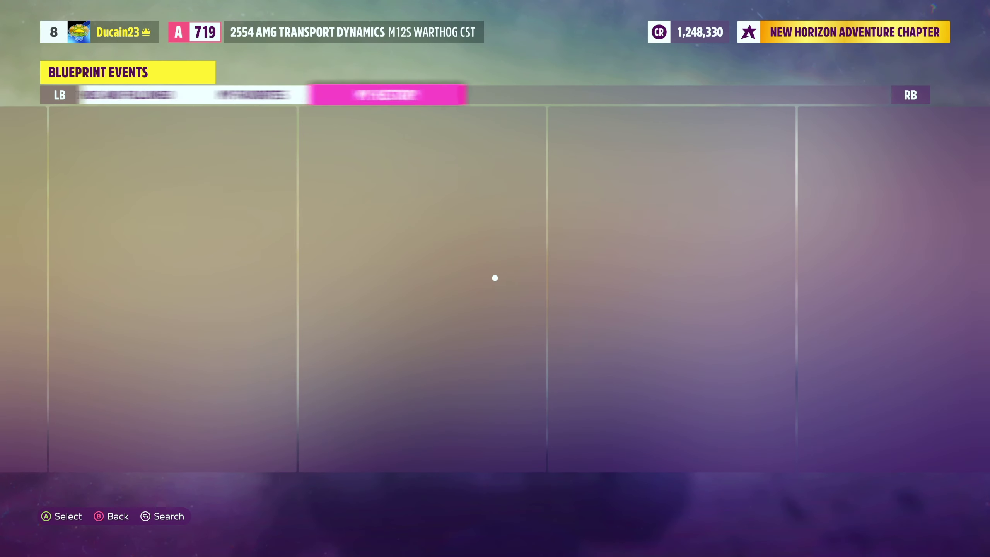
pyautogui.press('e')
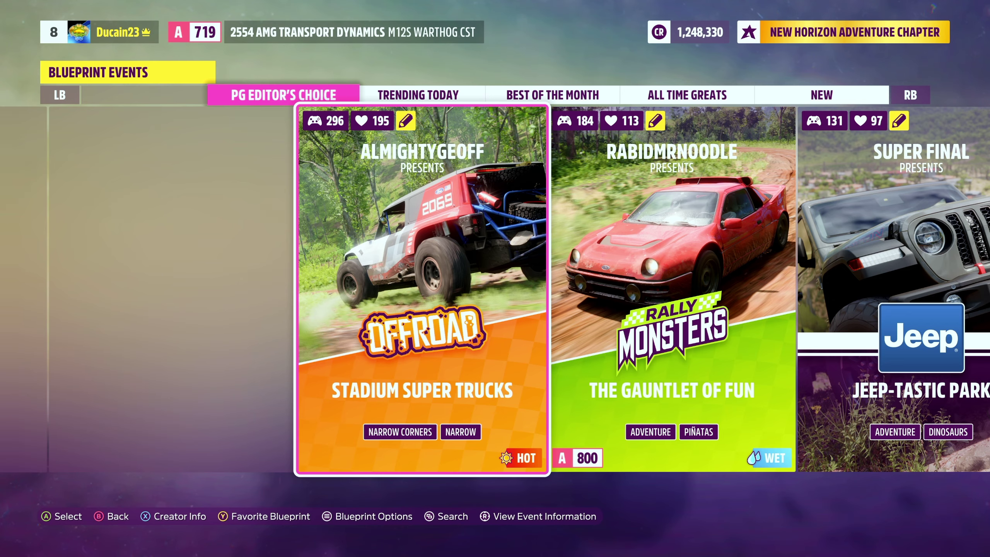
pyautogui.press('Escape')
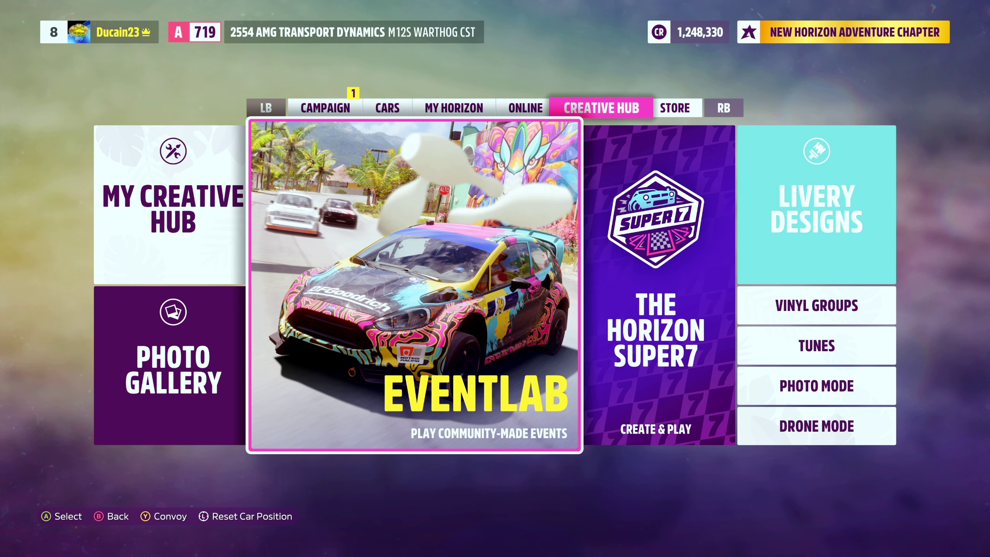
# Step: Start creating a Set Route challenge card in The Horizon Super7
pyautogui.press('Right')
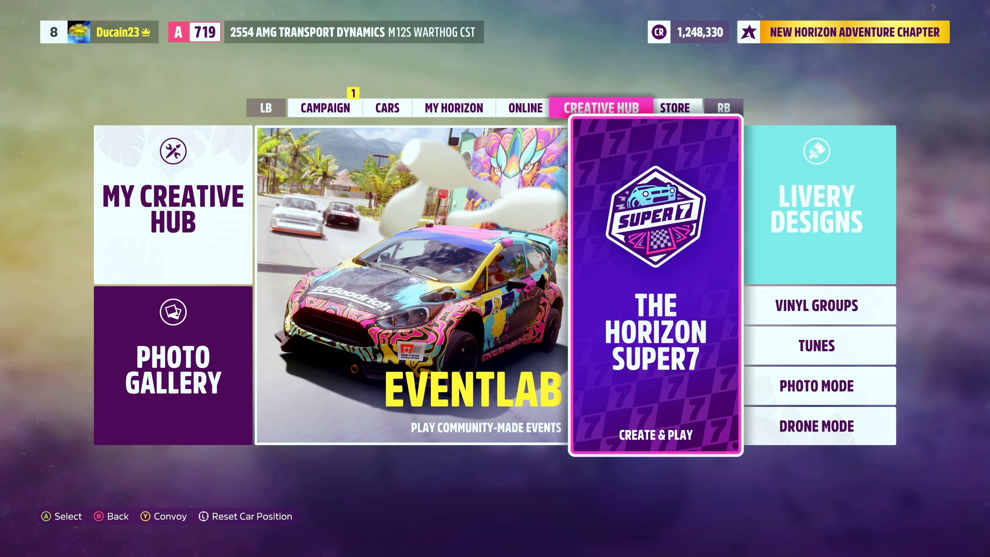
pyautogui.press('Return')
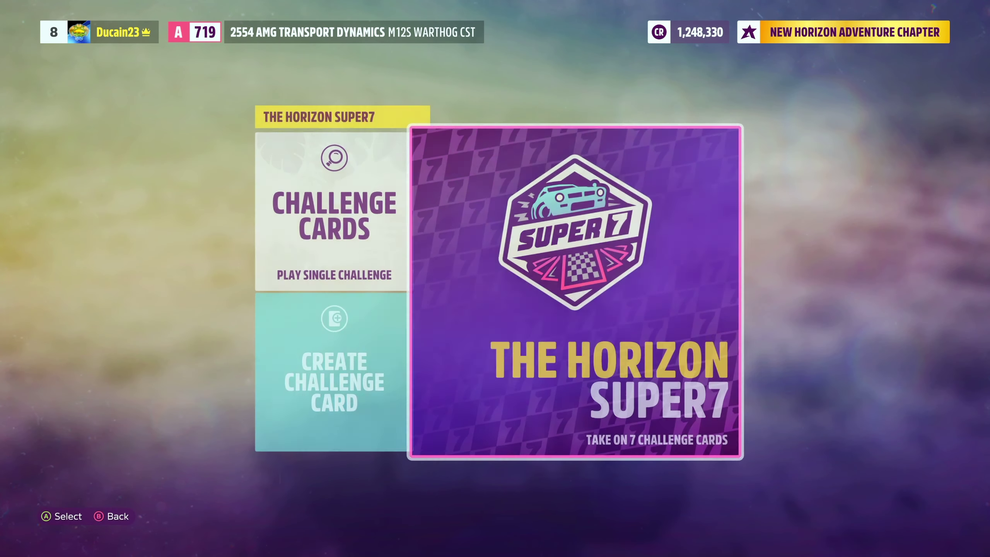
pyautogui.press('Down')
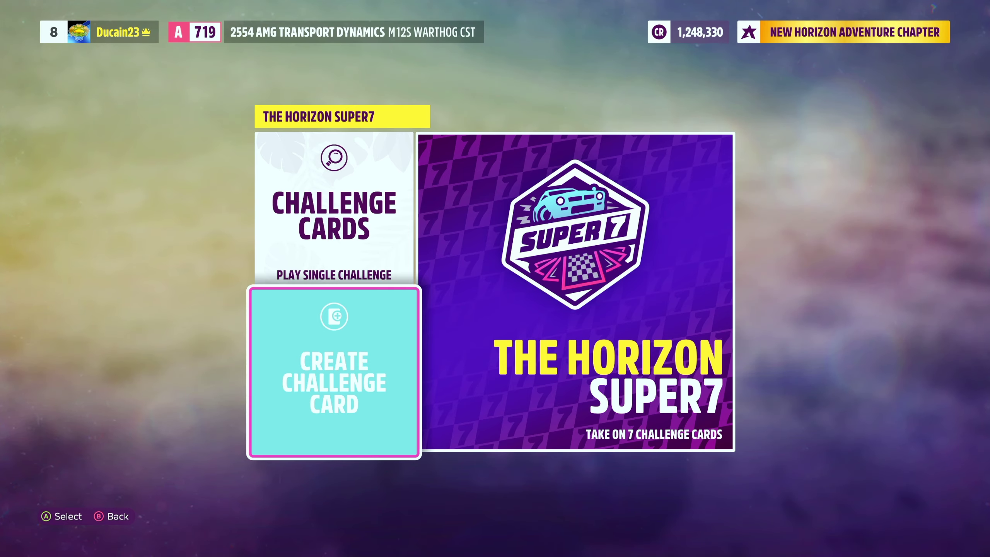
pyautogui.press('Return')
pyautogui.press('Right')
pyautogui.press('Right')
pyautogui.press('Return')
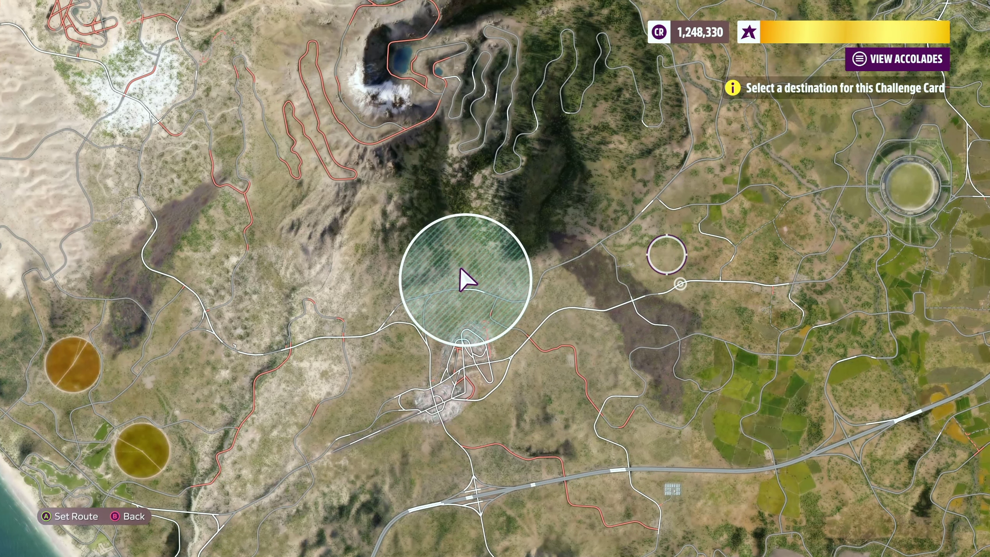
# Step: Set the challenge card's destination, view its customization settings, and abandon the card
pyautogui.press('Return')
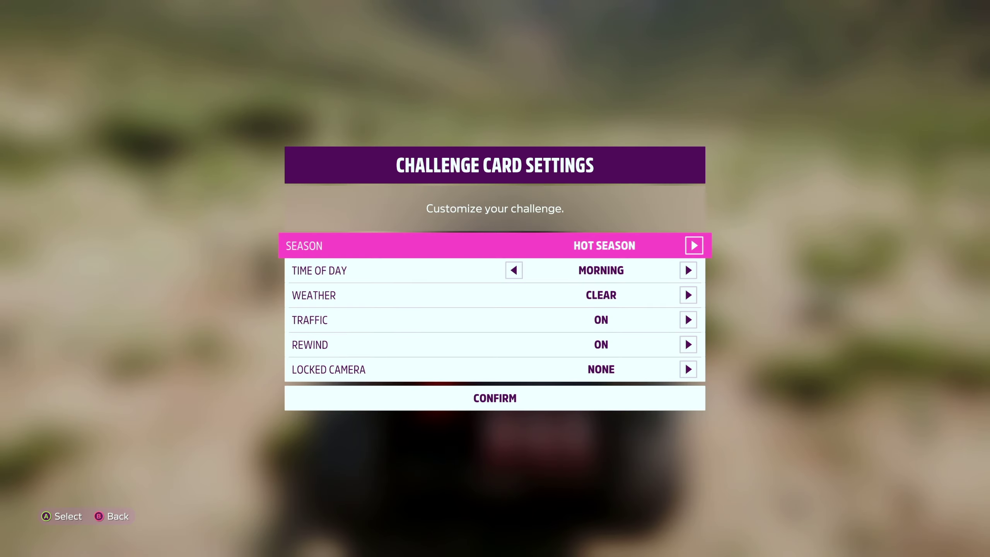
pyautogui.press('Escape')
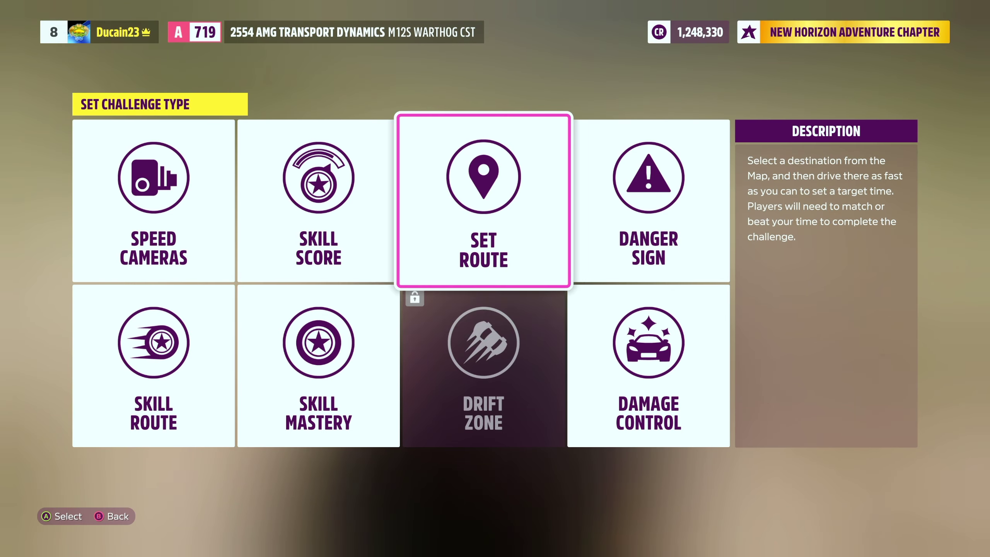
pyautogui.press('Return')
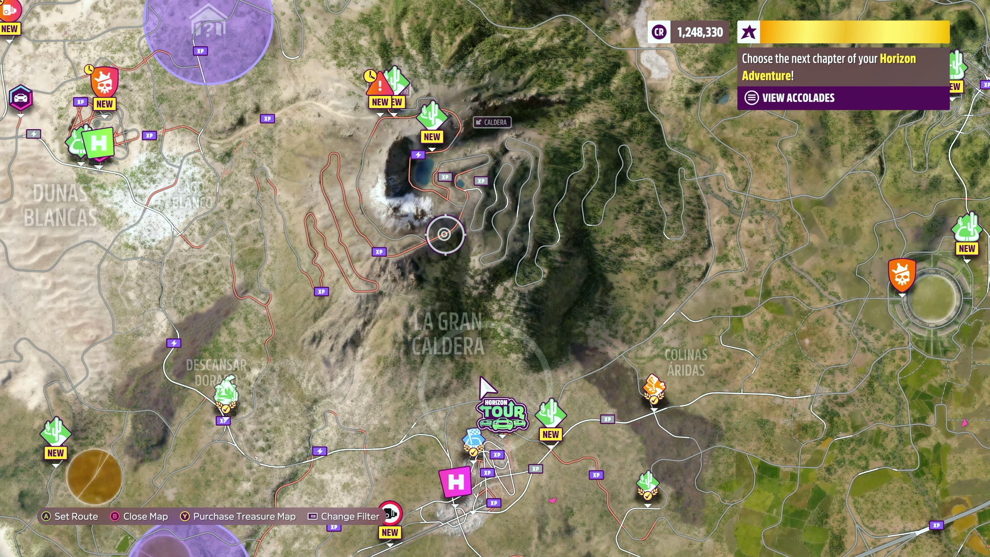
# Step: Examine the cross country events on the map, set a route to El Descenso Cross Country at La Gran Caldera, and close the map
pyautogui.click(444, 158)
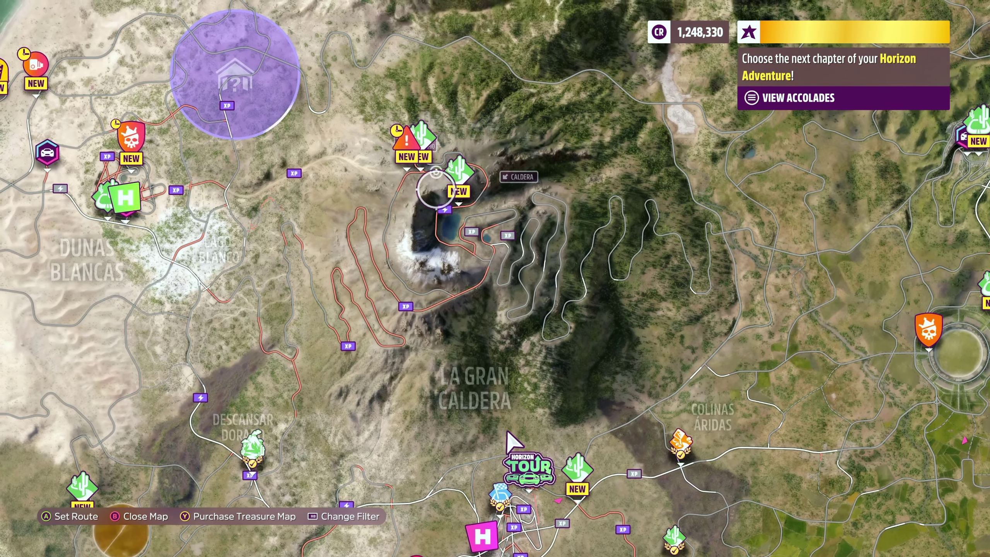
pyautogui.moveTo(459, 174)
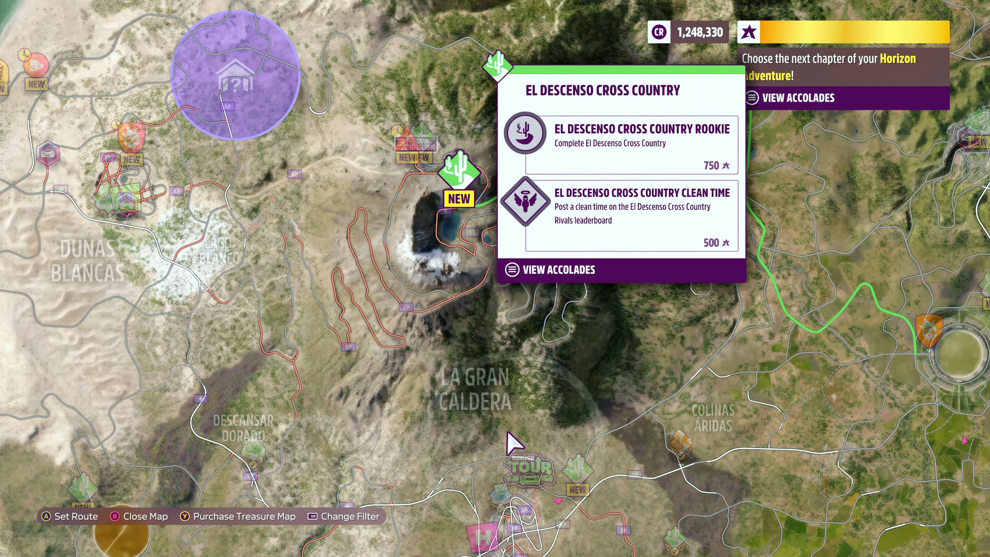
pyautogui.moveTo(507, 430); pyautogui.dragTo(95, 409)
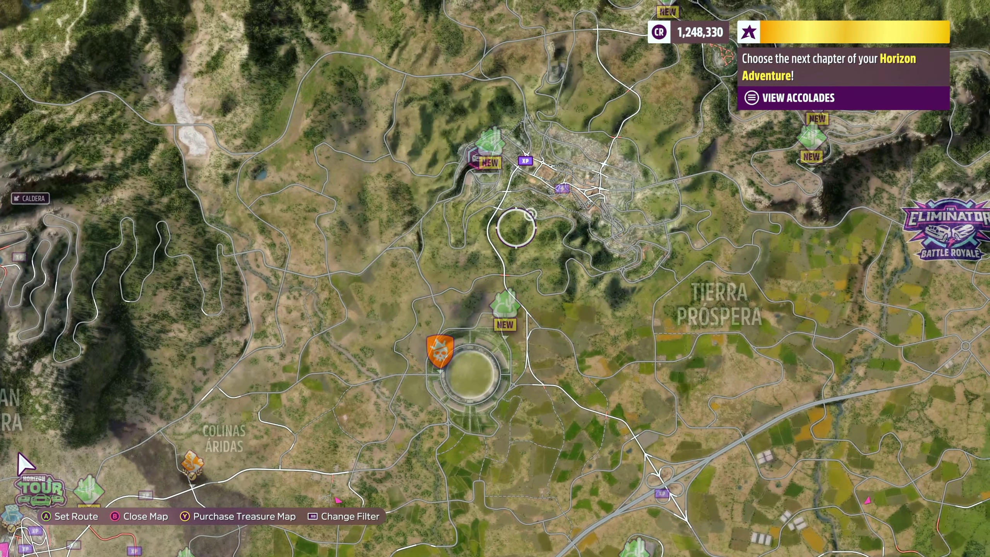
pyautogui.moveTo(504, 312)
pyautogui.moveTo(18, 453); pyautogui.dragTo(445, 460)
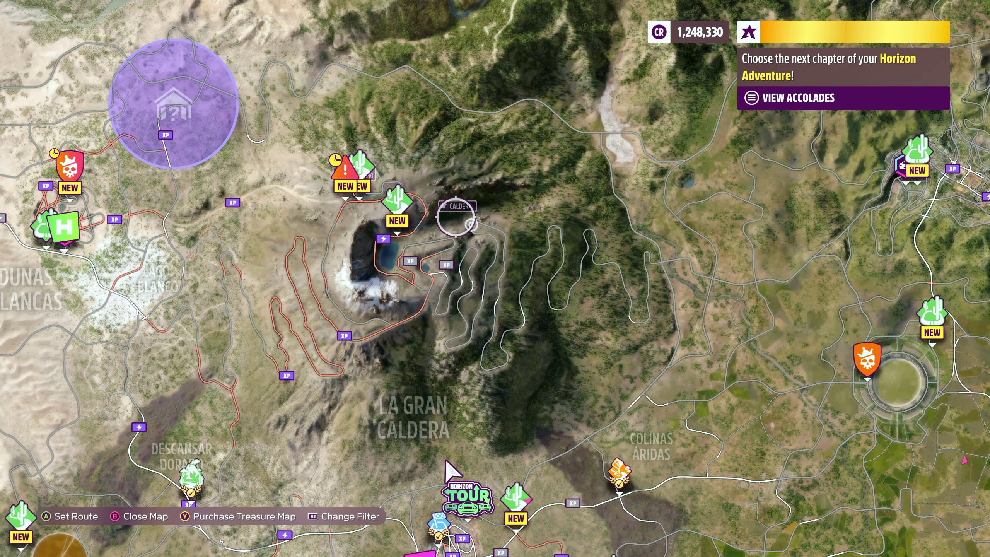
pyautogui.moveTo(398, 203)
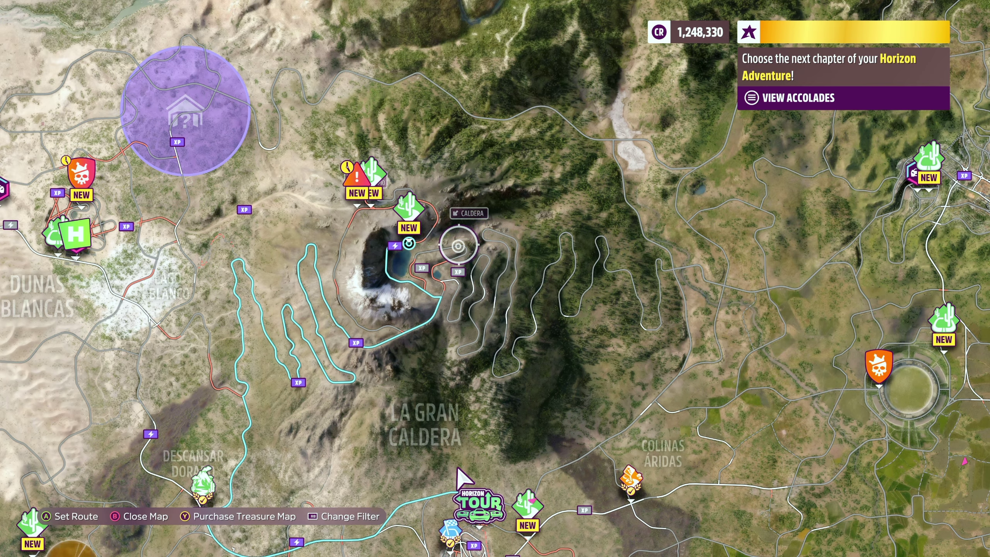
pyautogui.press('Escape')
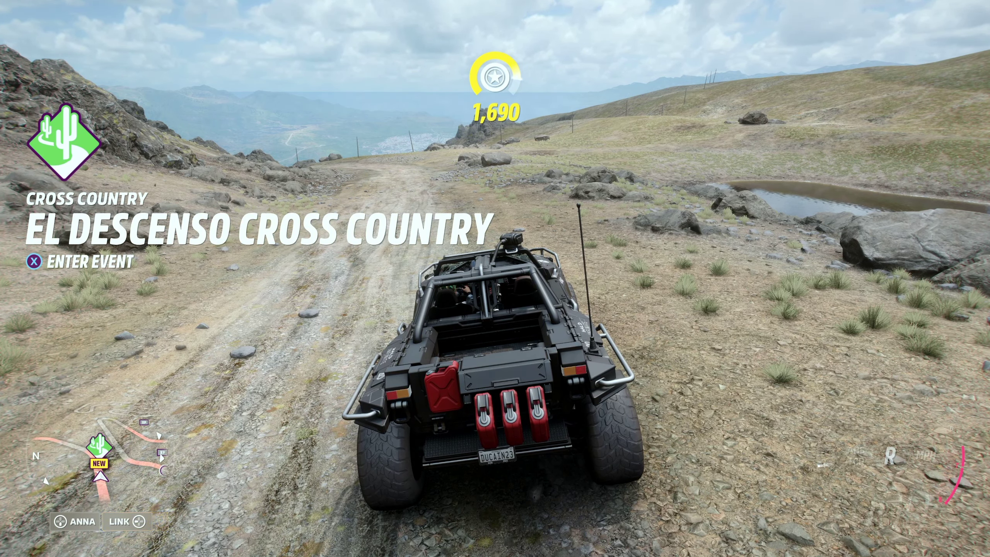
# Step: Enter the El Descenso Cross Country event in Solo mode and start a new EventLab blueprint
pyautogui.press('Escape')
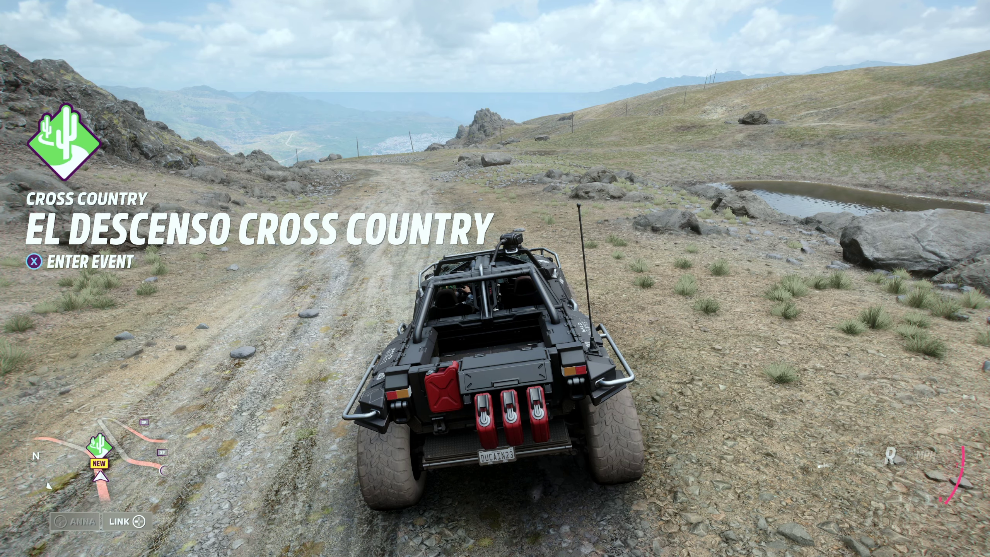
pyautogui.press('x')
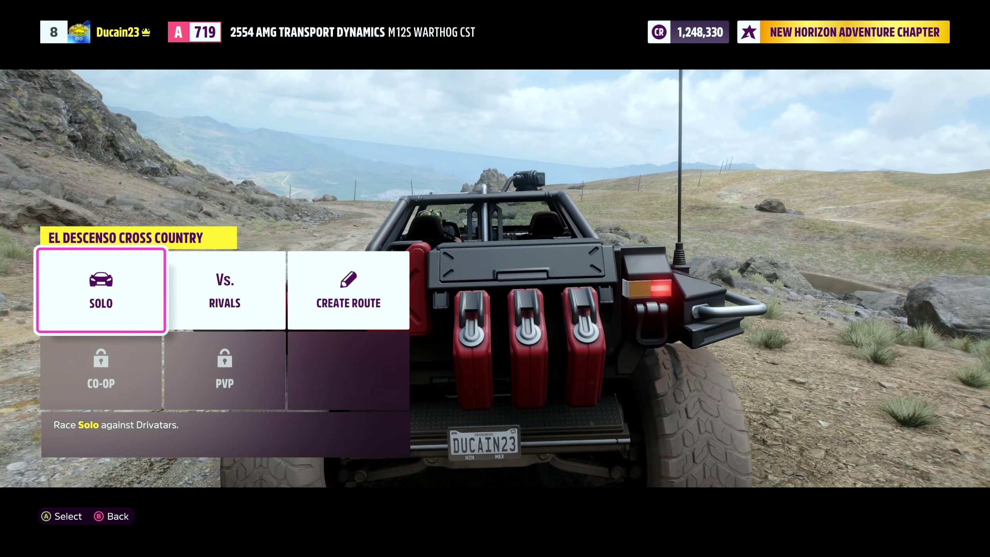
pyautogui.press('Right')
pyautogui.press('Right')
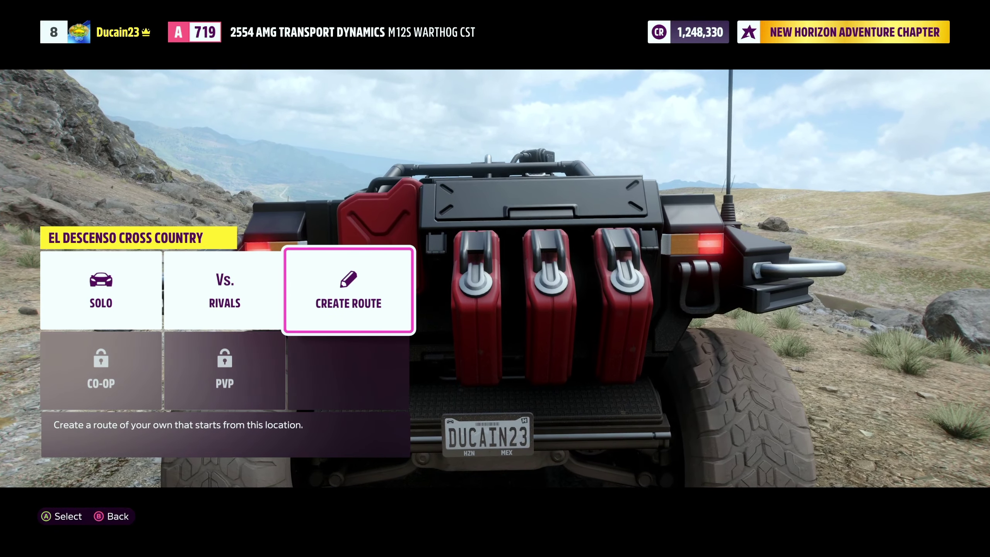
pyautogui.press('Left')
pyautogui.press('Left')
pyautogui.press('Return')
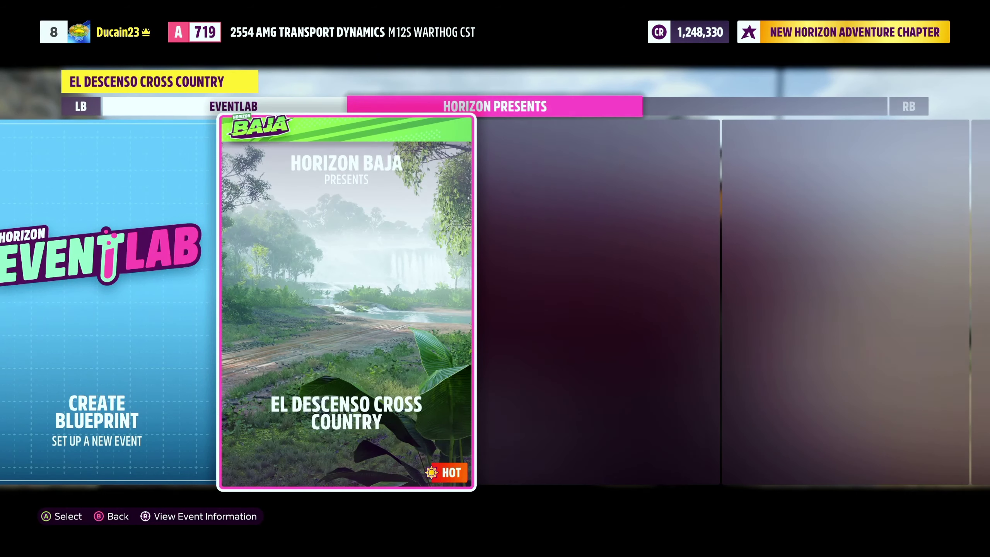
pyautogui.press('Left')
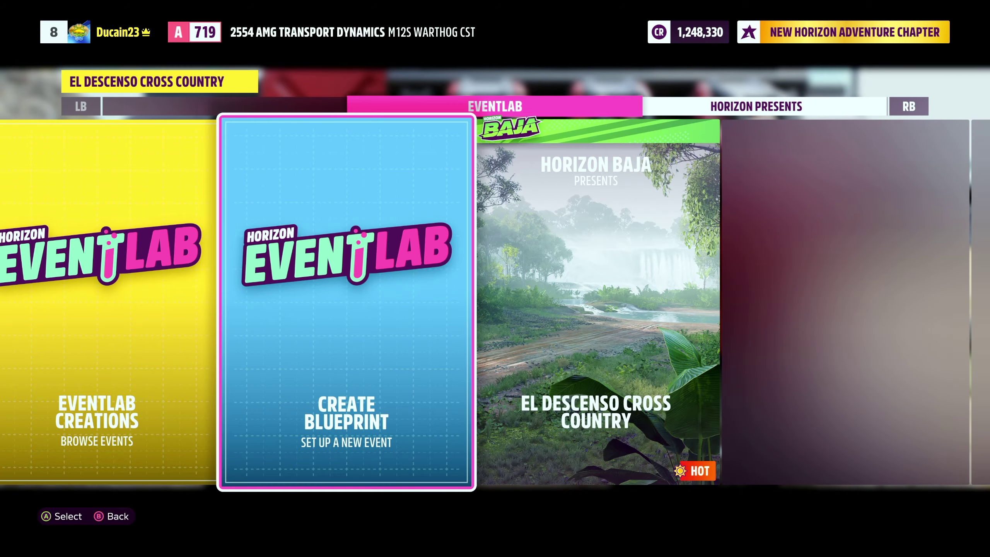
pyautogui.press('Return')
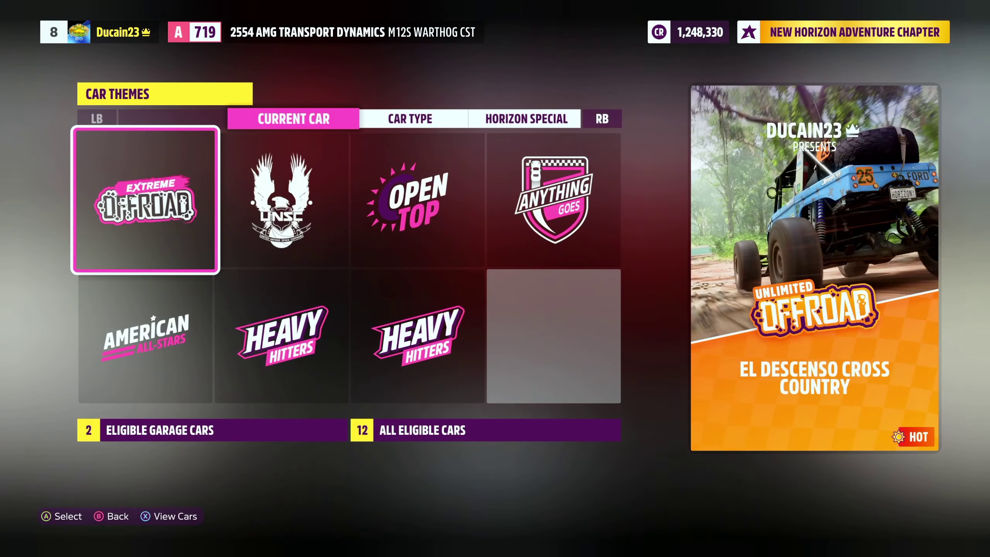
# Step: View the performance classes for the UNSC car theme and look through the other car theme categories
pyautogui.press('Right')
pyautogui.press('Return')
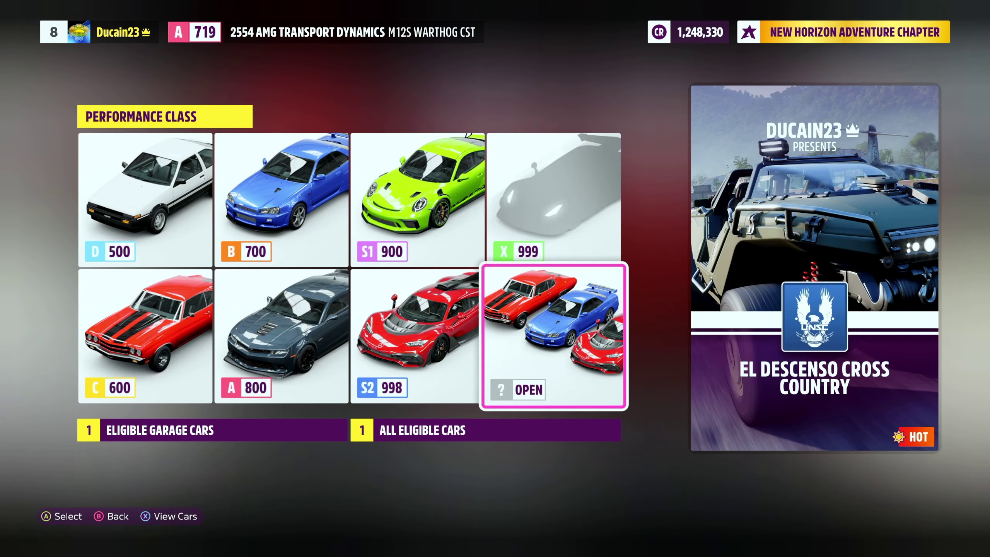
pyautogui.press('Escape')
pyautogui.press('pagedown')
pyautogui.press('pageup')
pyautogui.press('q')
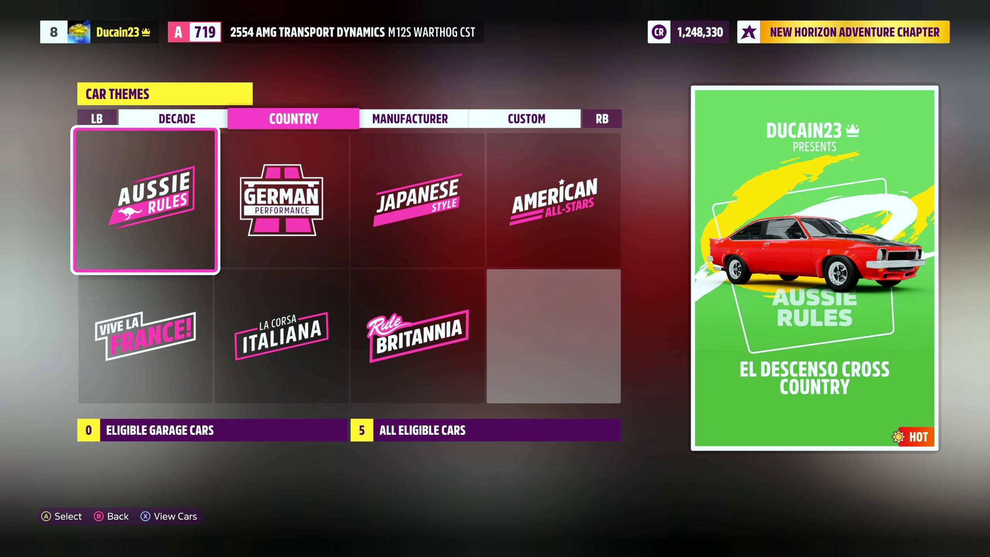
# Step: Leave the car themes and start the El Descenso Cross Country blueprint again
pyautogui.press('Escape')
pyautogui.press('x')
pyautogui.press('Left')
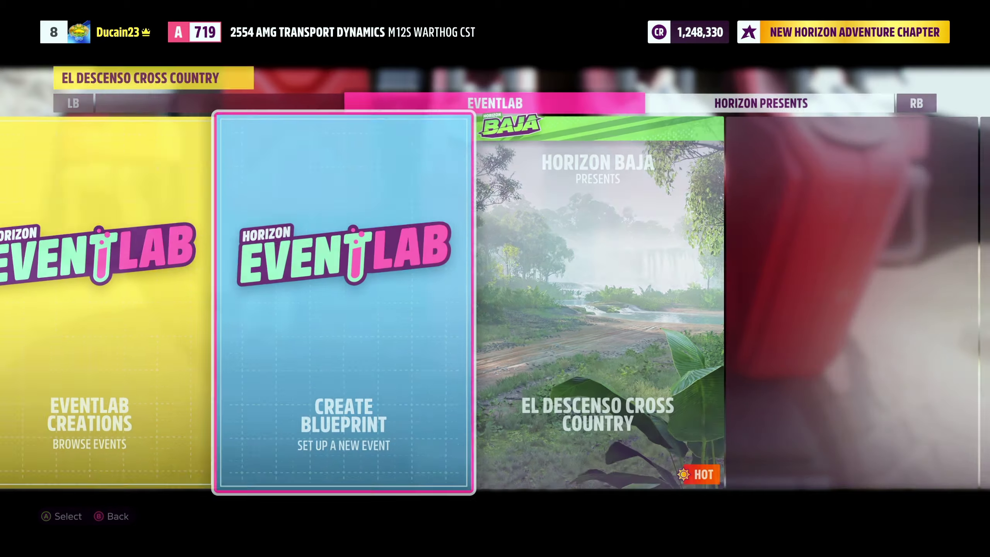
pyautogui.press('Return')
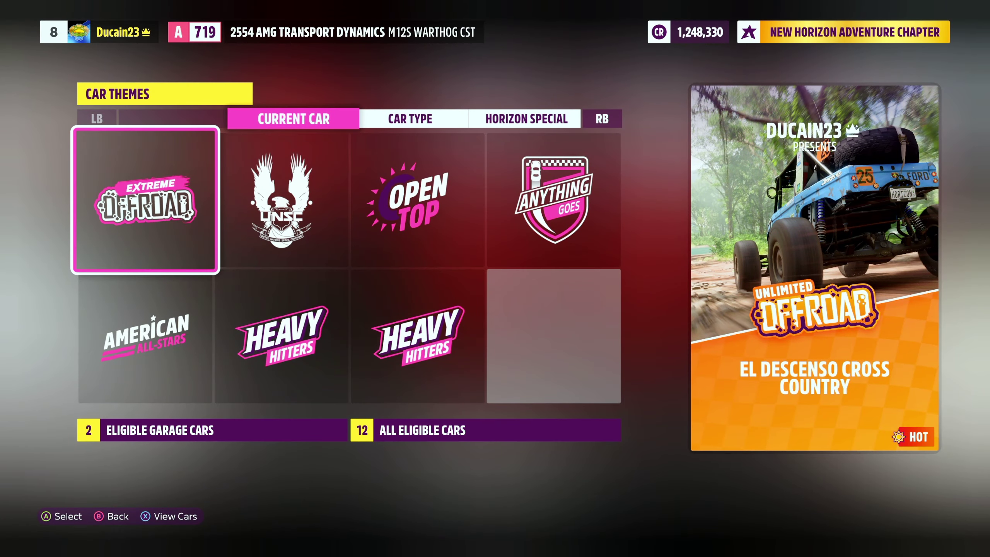
# Step: Choose the UNSC car theme and Open performance class for the blueprint, and open its route selection
pyautogui.press('Right')
pyautogui.press('Return')
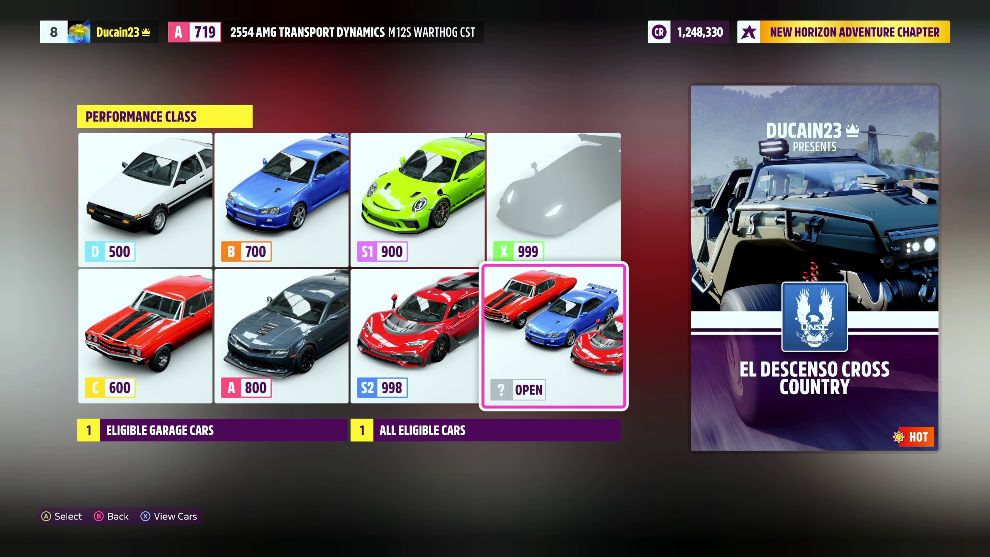
pyautogui.press('Return')
pyautogui.press('Down')
pyautogui.press('Down')
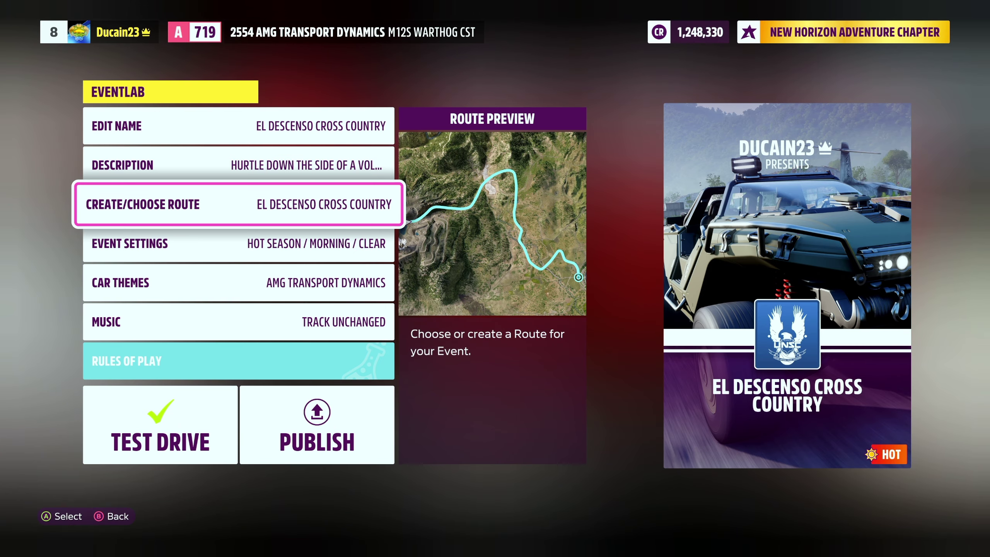
pyautogui.press('Return')
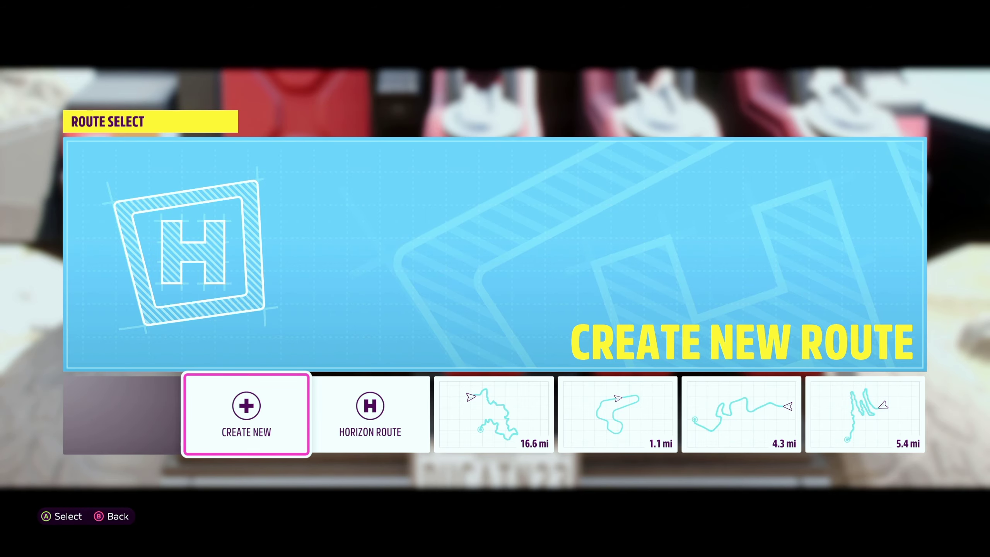
# Step: Compare the previews of the Horizon Route and The Titan in the route selection
pyautogui.press('Right')
pyautogui.press('Right')
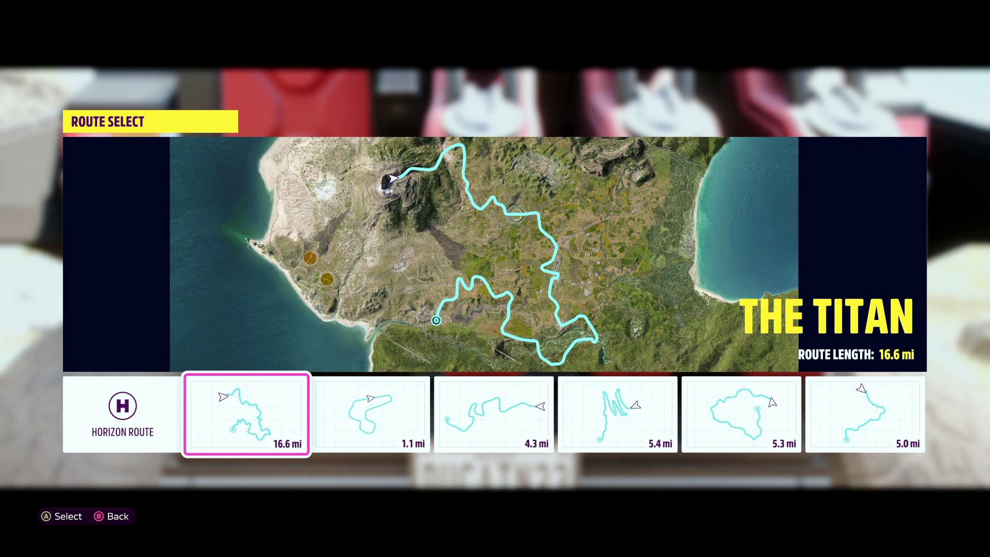
pyautogui.press('Left')
pyautogui.press('Right')
pyautogui.press('Left')
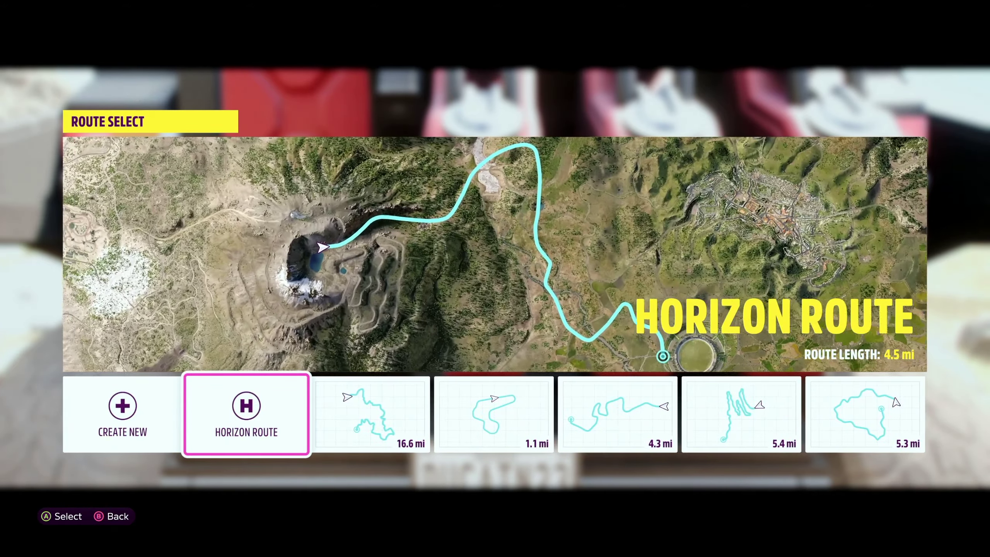
pyautogui.press('Right')
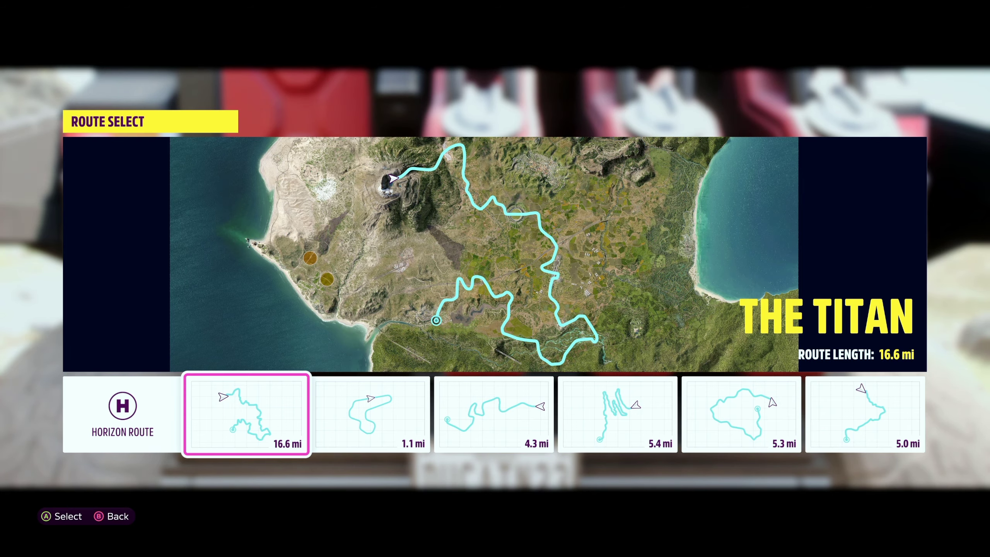
# Step: Browse the premade route previews from Caldera Scramble through Festival Drag Strip to Cruce del Valle
pyautogui.press('Right')
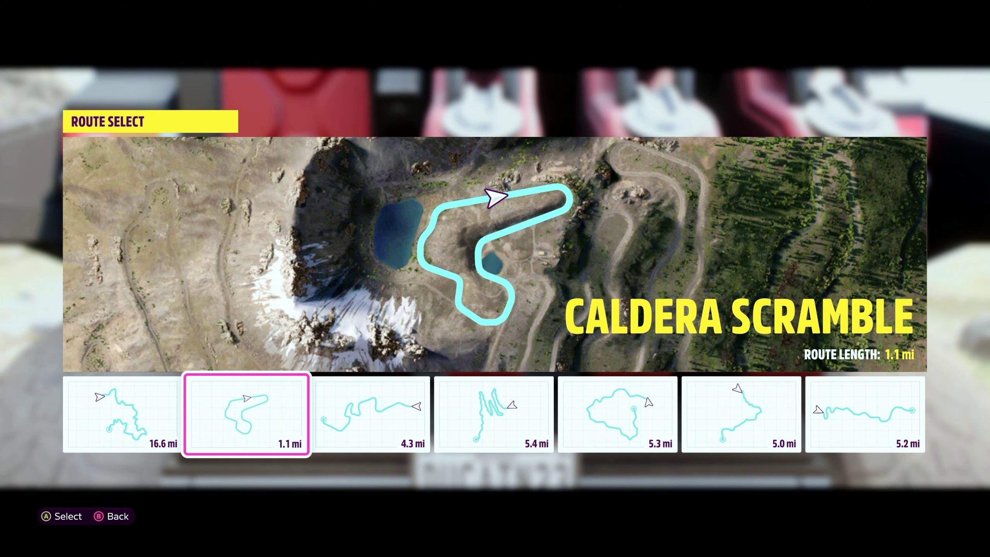
pyautogui.press('Right')
pyautogui.press('Right')
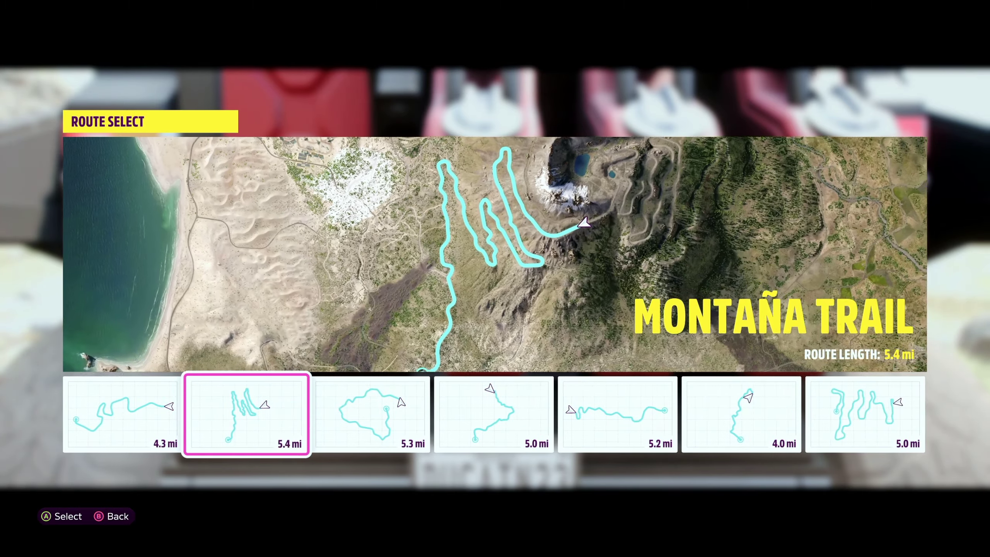
pyautogui.press('Right')
pyautogui.press('Right')
pyautogui.press('Right')
pyautogui.press('Right')
pyautogui.press('Right')
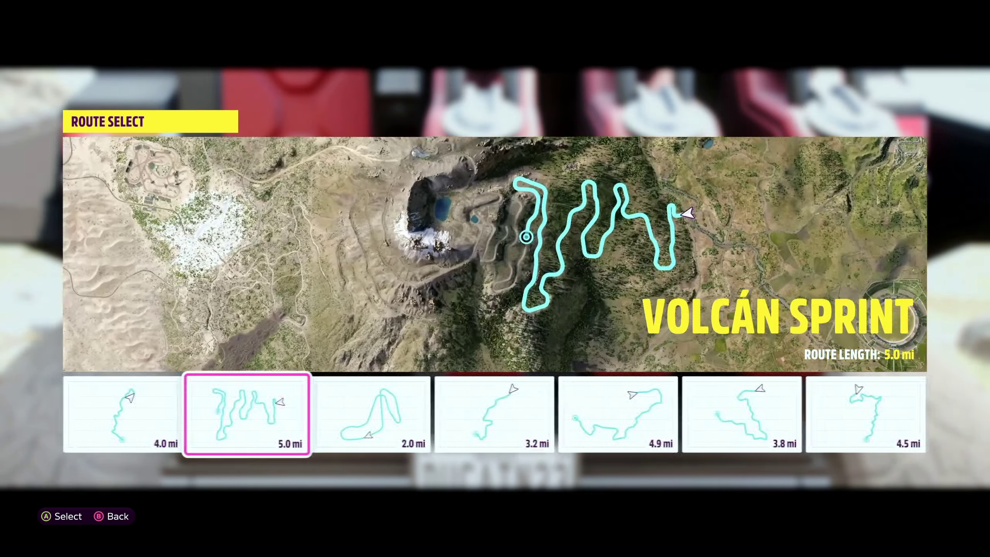
pyautogui.press('Right')
pyautogui.press('Right')
pyautogui.press('Right')
pyautogui.press('Right')
pyautogui.press('Right')
pyautogui.press('Right')
pyautogui.press('Right')
pyautogui.press('Right')
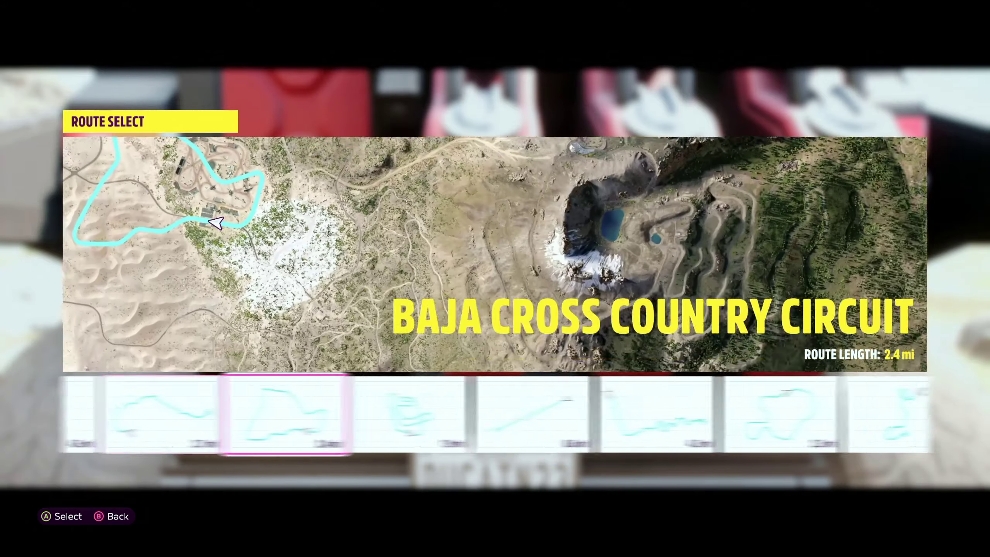
pyautogui.press('Left')
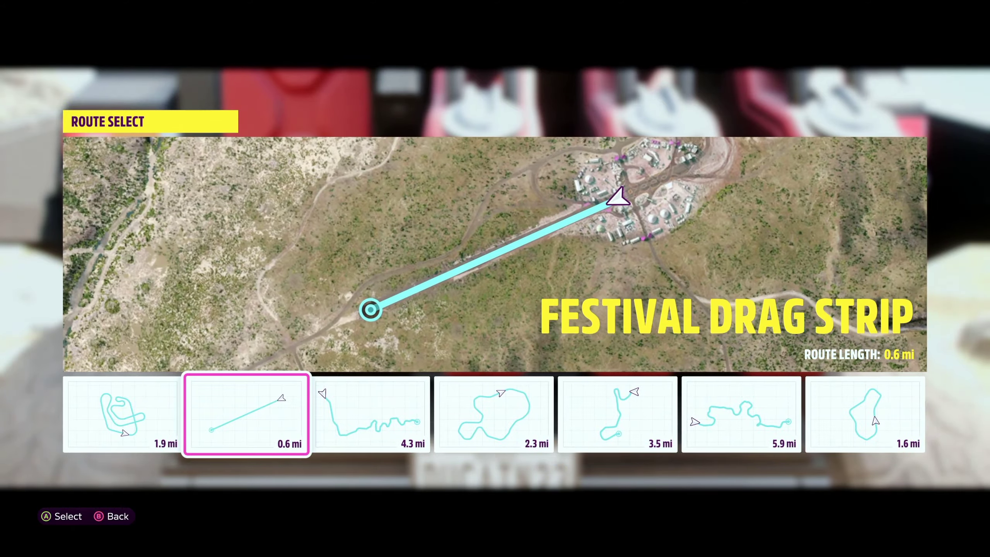
pyautogui.press('Right')
pyautogui.press('Right')
pyautogui.press('Right')
pyautogui.press('Right')
pyautogui.press('Right')
pyautogui.press('Right')
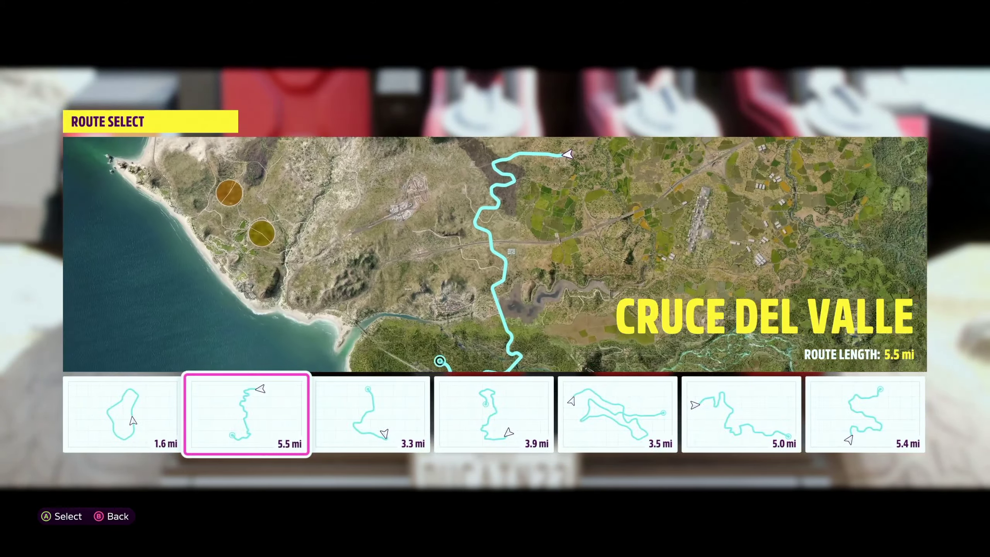
# Step: Go back through the premade routes to the Create New route option
pyautogui.press('Left')
pyautogui.press('Left')
pyautogui.press('Left')
pyautogui.press('Left')
pyautogui.press('Left')
pyautogui.press('Left')
pyautogui.press('Left')
pyautogui.press('Left')
pyautogui.press('Left')
pyautogui.press('Left')
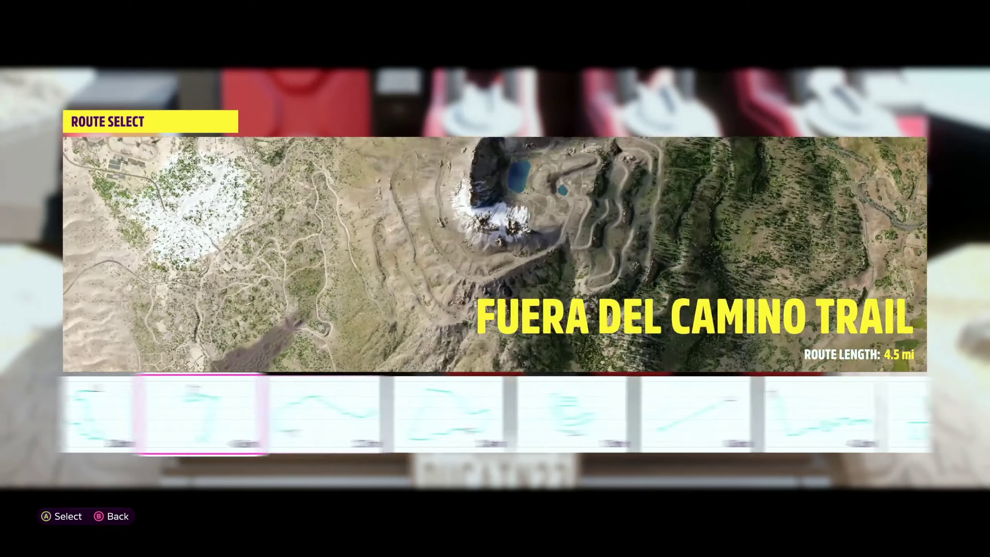
pyautogui.press('Left')
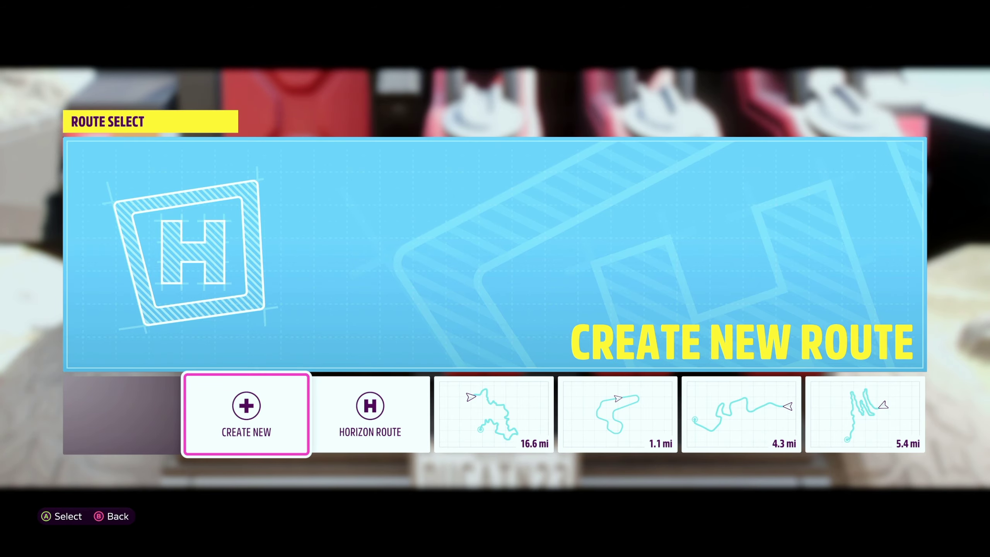
# Step: Leave the route selection and exit the EventLab blueprint without saving it
pyautogui.press('Escape')
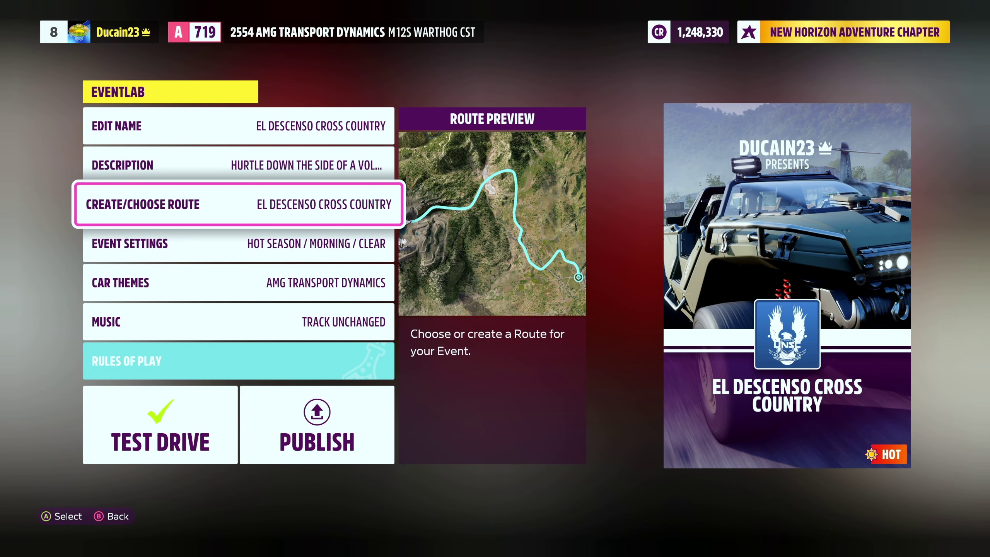
pyautogui.press('Escape')
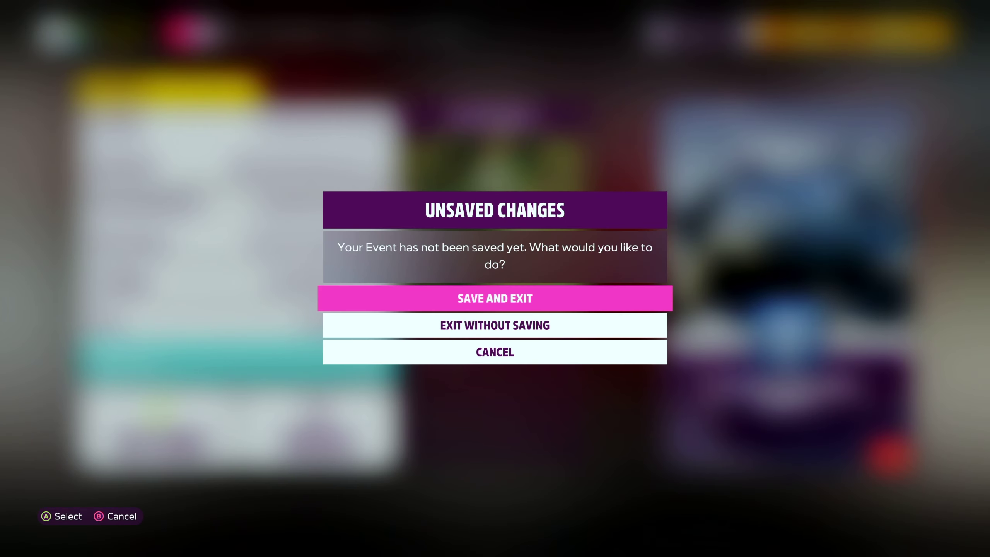
pyautogui.press('Down')
pyautogui.press('Return')
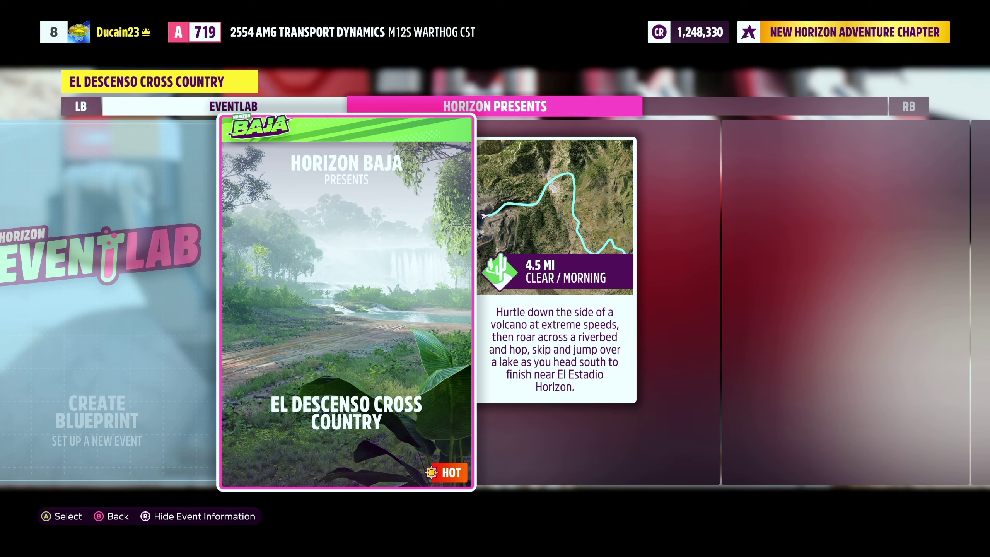
# Step: Return to the El Descenso Cross Country mode choices and view the Create Route and Rivals options
pyautogui.press('Return')
pyautogui.press('Right')
pyautogui.press('Right')
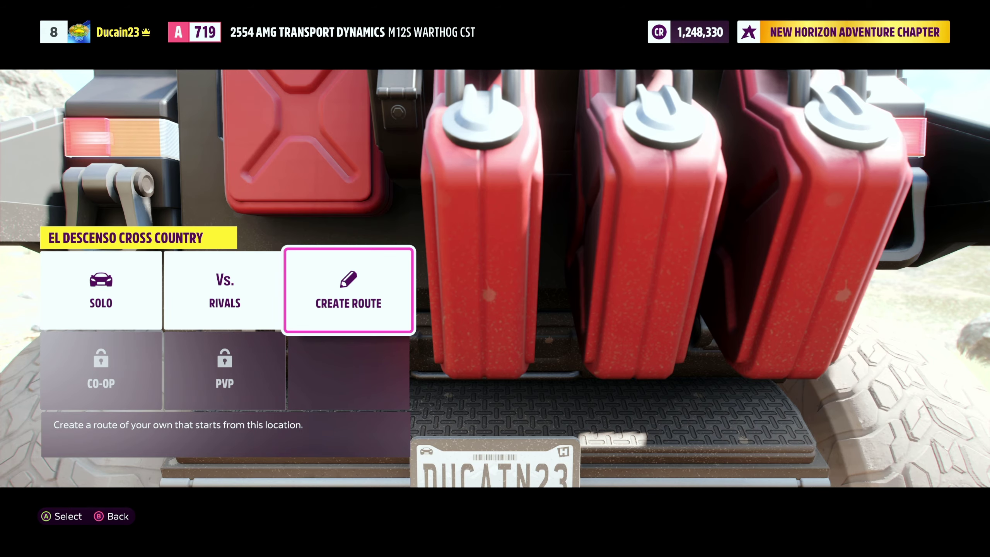
pyautogui.press('Left')
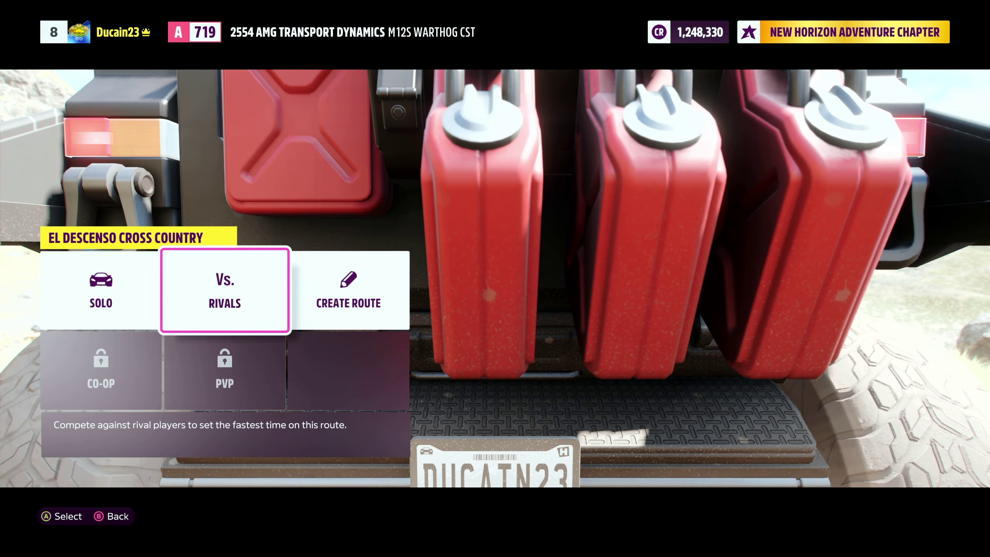
# Step: Enter Solo mode and create a new EventLab blueprint with the UNSC car theme and Open performance class
pyautogui.press('Escape')
pyautogui.press('Left')
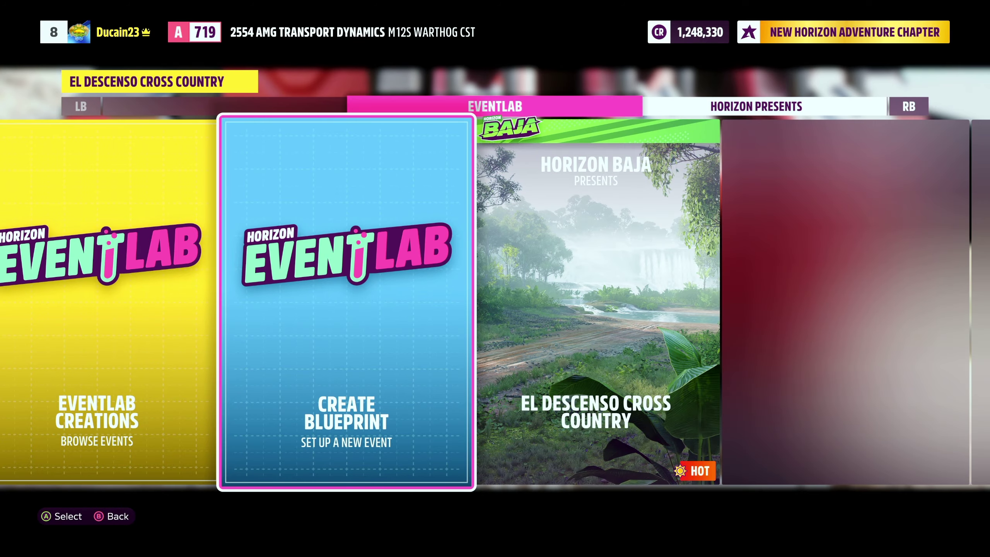
pyautogui.press('Return')
pyautogui.press('Right')
pyautogui.press('Return')
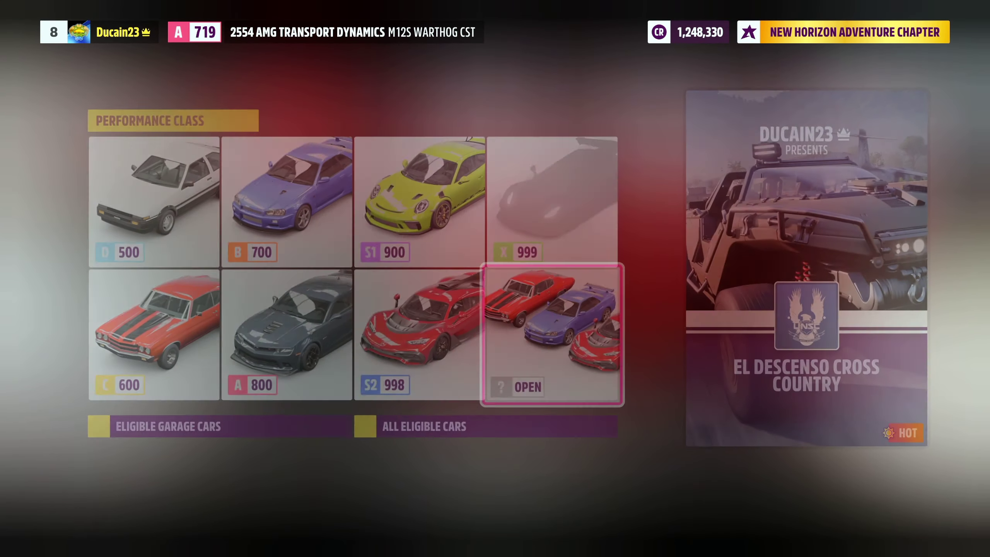
pyautogui.press('Return')
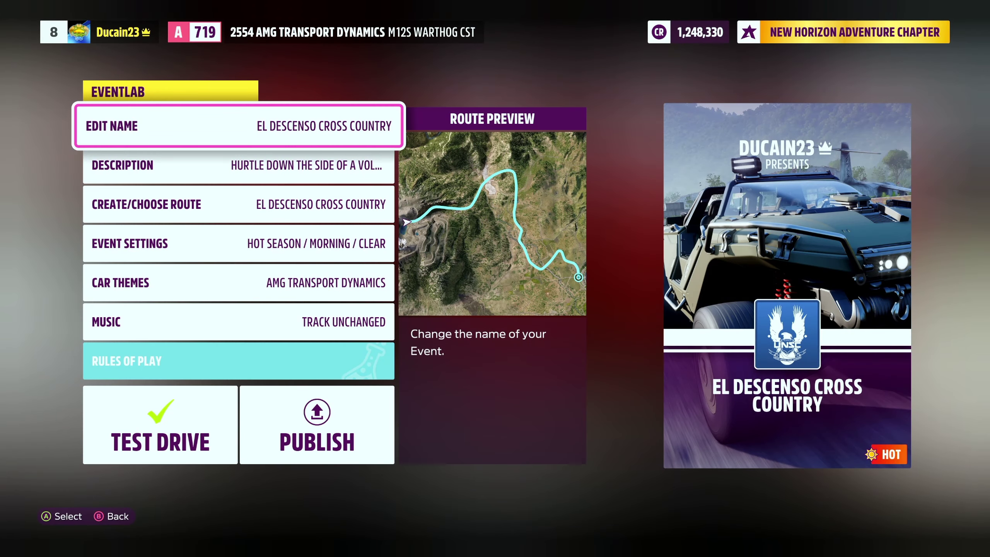
# Step: Open the route selection for the new El Descenso Cross Country blueprint
pyautogui.press('Down')
pyautogui.press('Down')
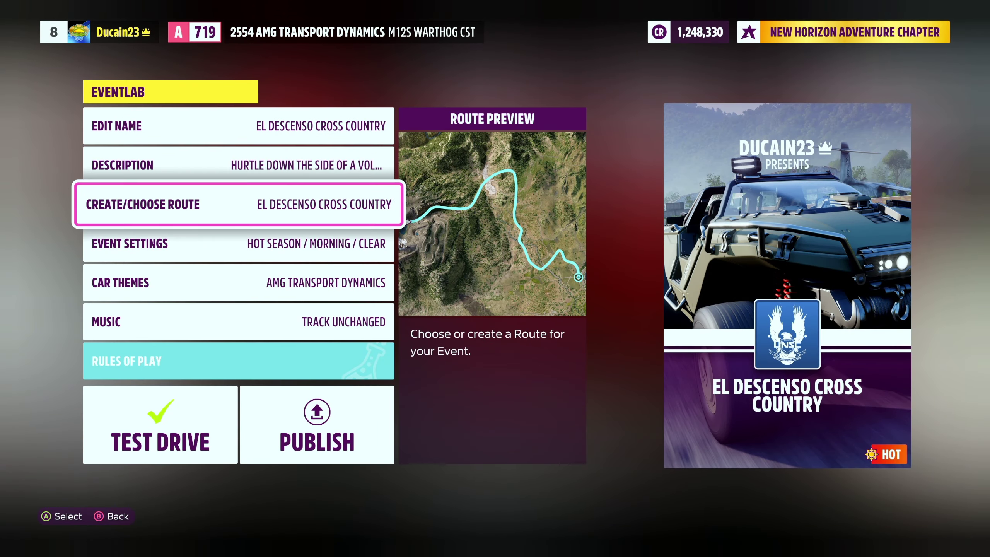
pyautogui.press('Return')
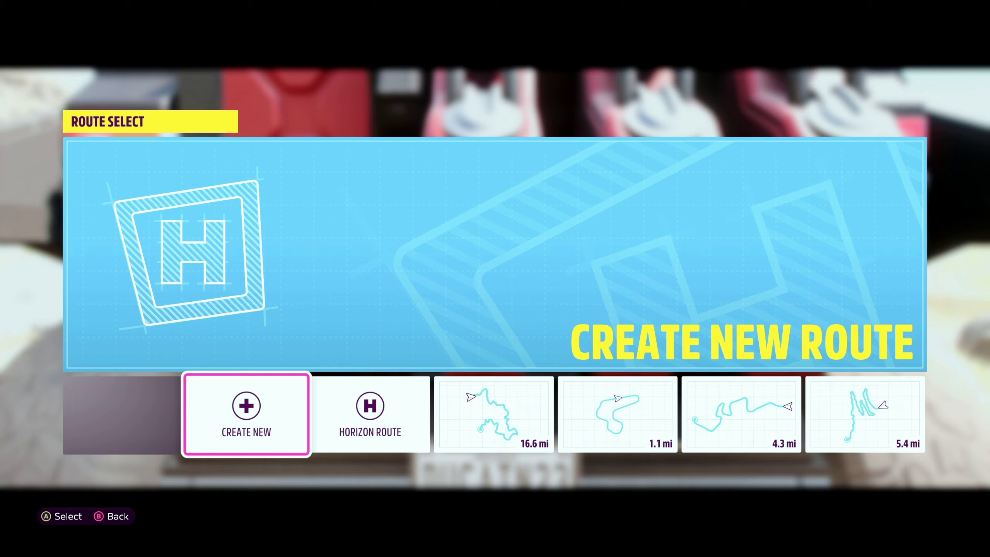